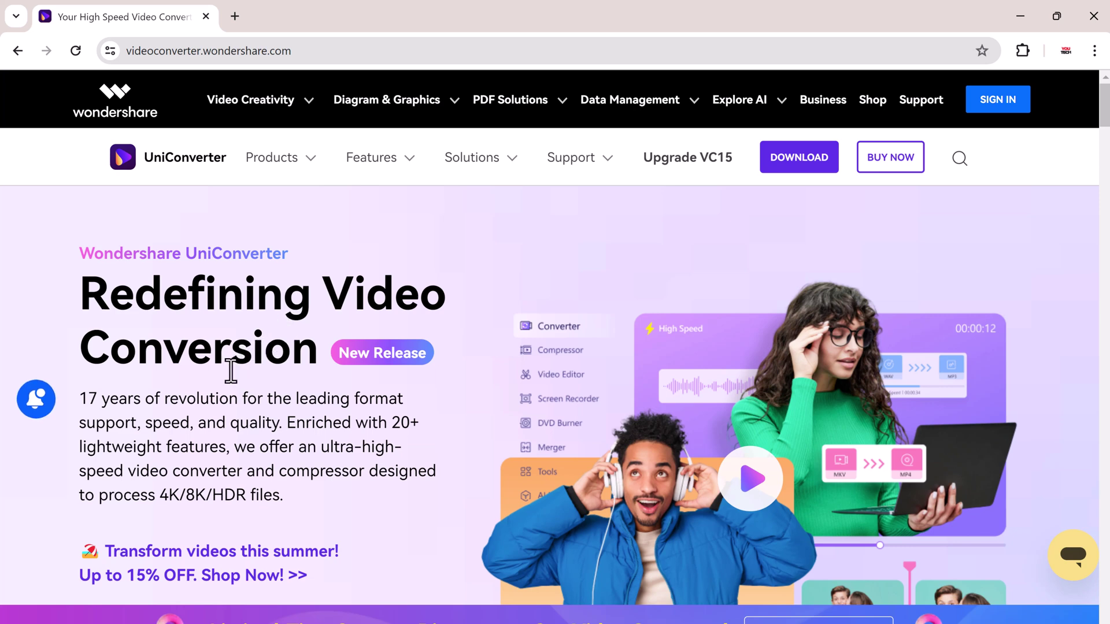
pyautogui.scroll(-6, 286, 460)
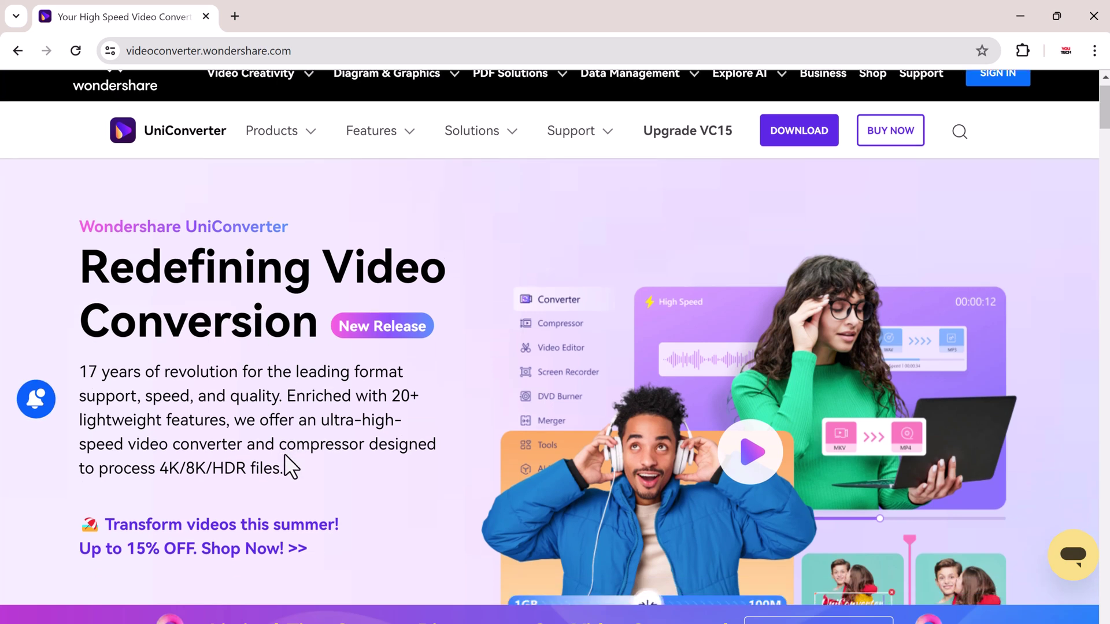
pyautogui.scroll(-6, 282, 461)
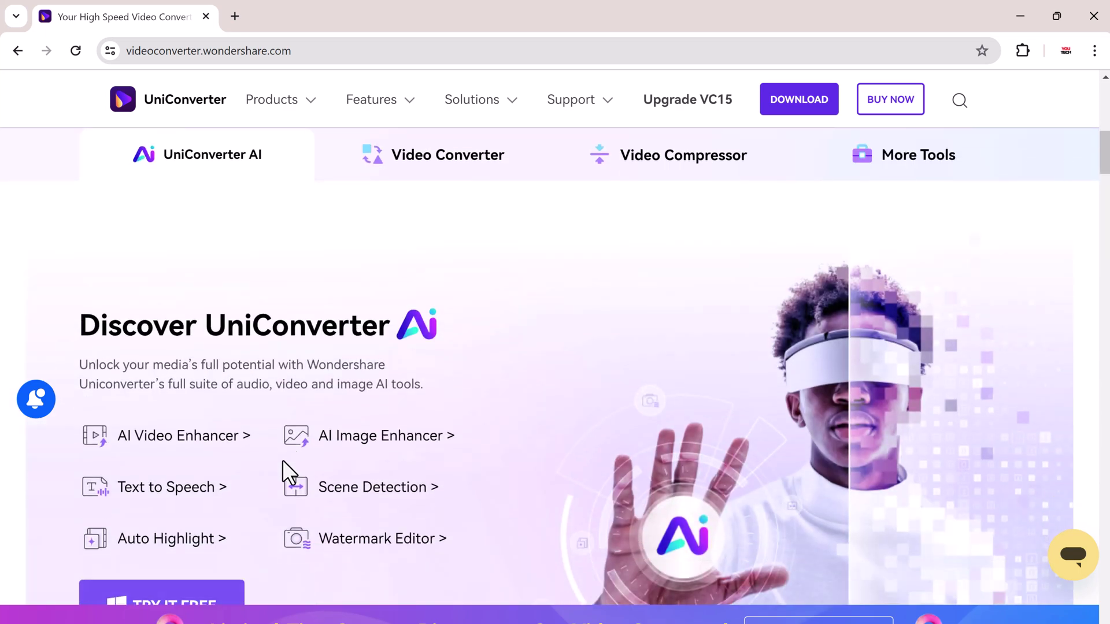
pyautogui.scroll(-10, 282, 459)
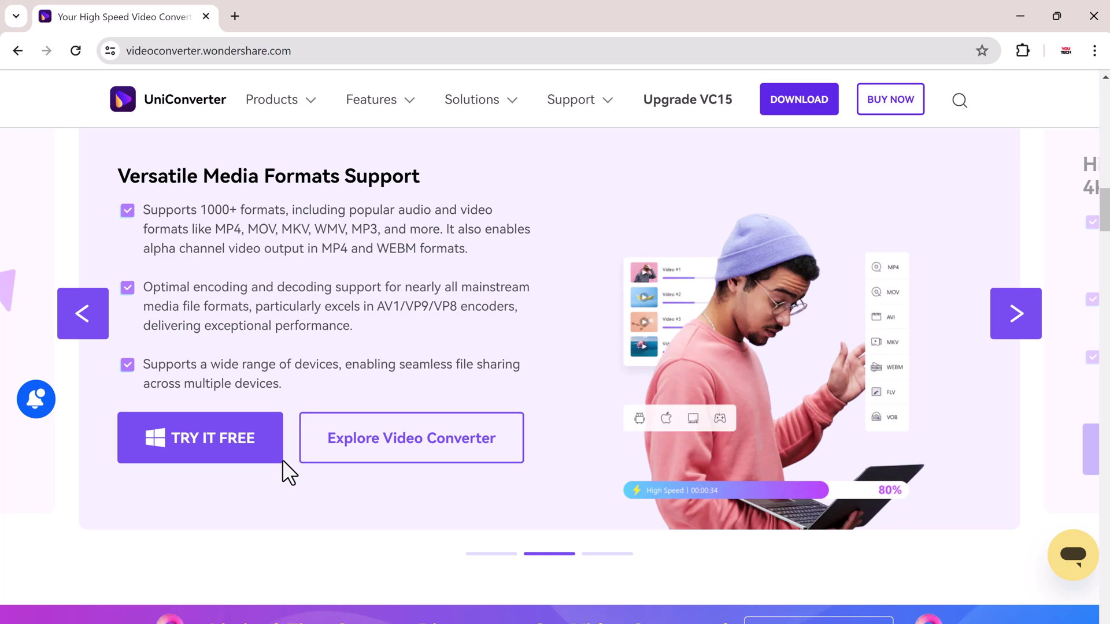
pyautogui.scroll(-10, 282, 460)
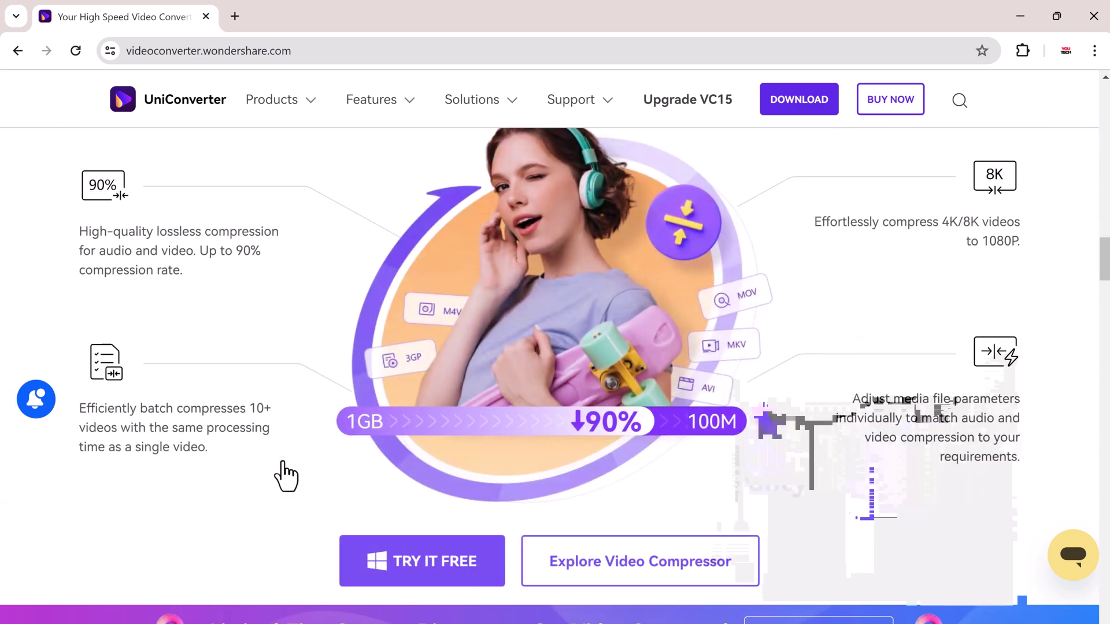
pyautogui.scroll(-8, 283, 462)
pyautogui.scroll(-3, 282, 461)
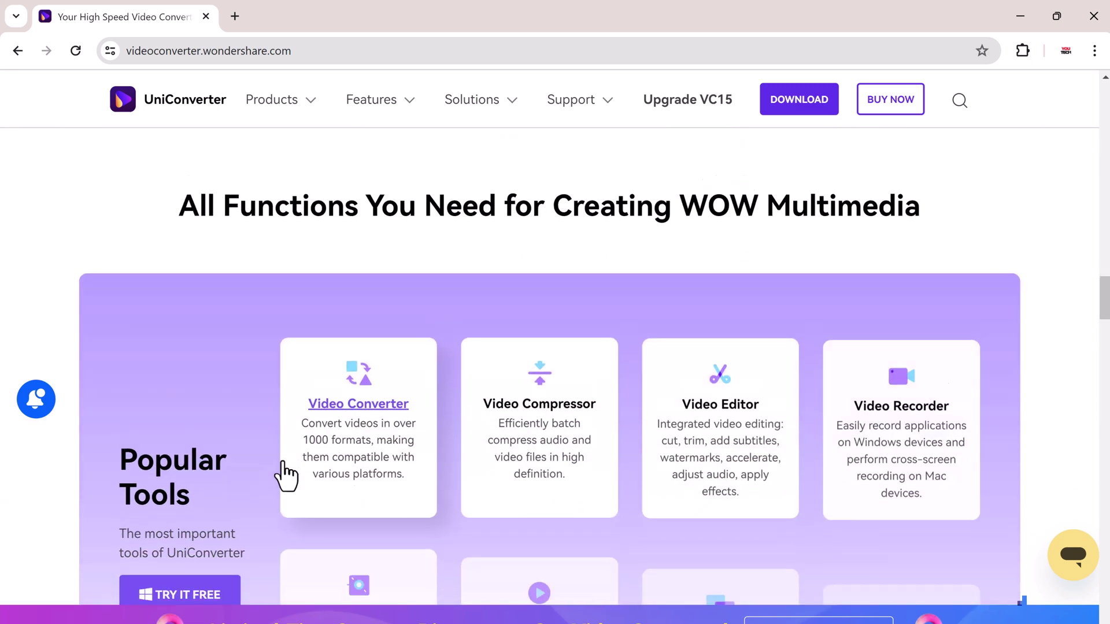
pyautogui.scroll(-2, 286, 472)
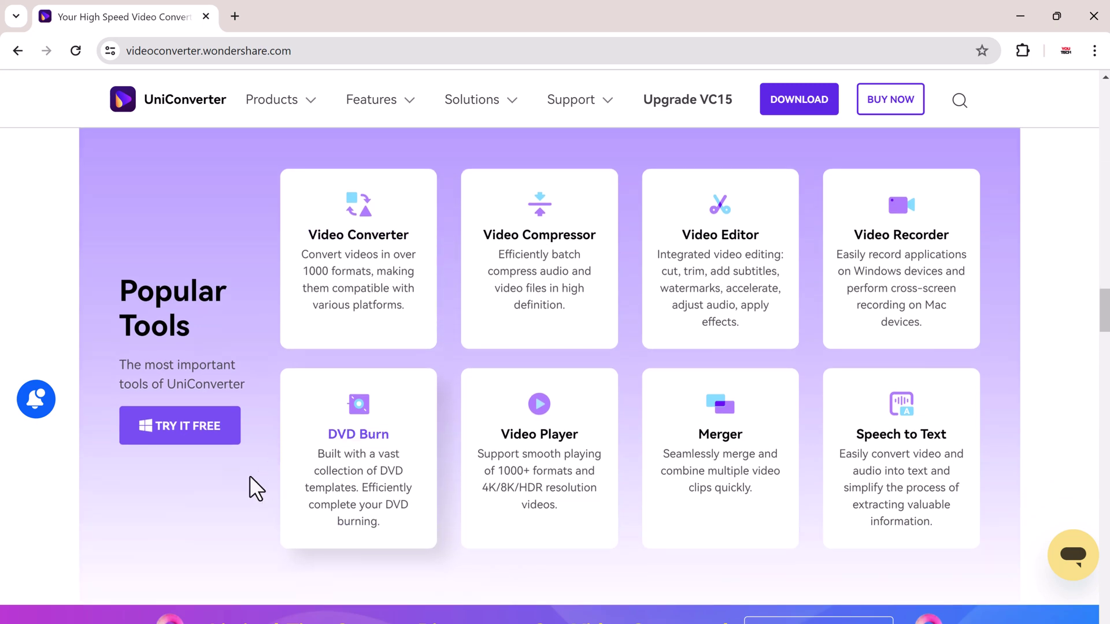
pyautogui.scroll(-10, 224, 495)
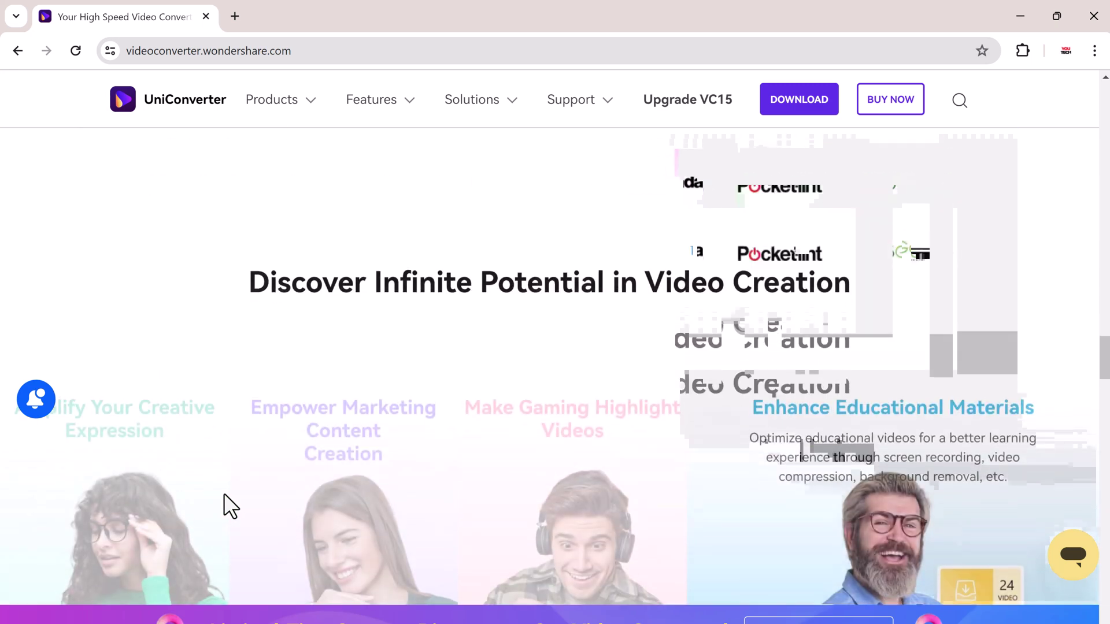
pyautogui.scroll(-8, 223, 493)
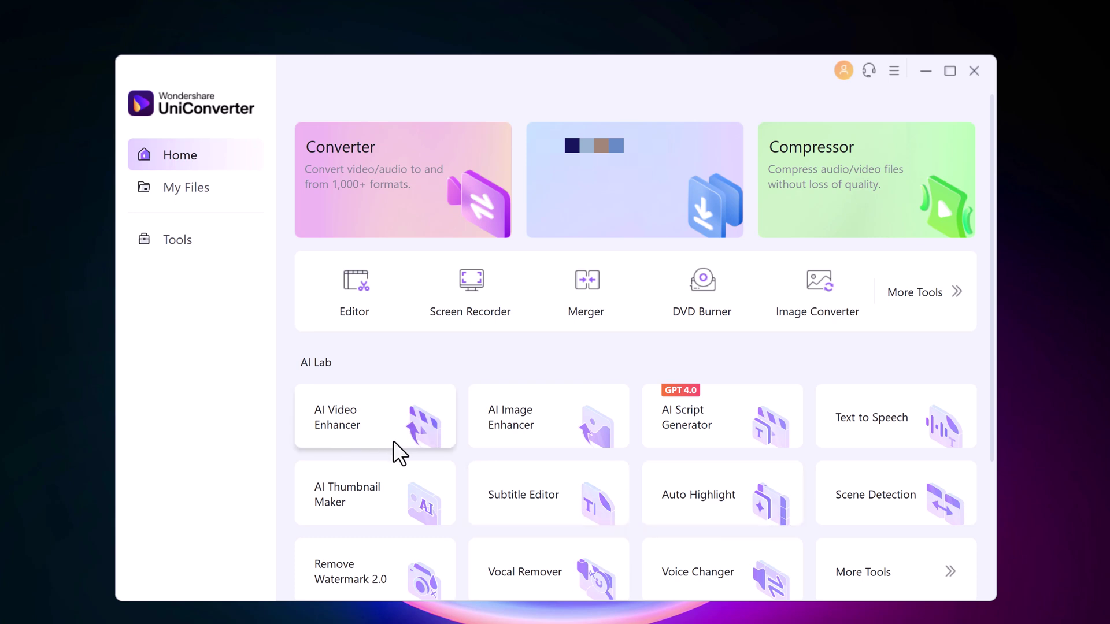
pyautogui.scroll(-1, 393, 440)
pyautogui.scroll(-1, 393, 441)
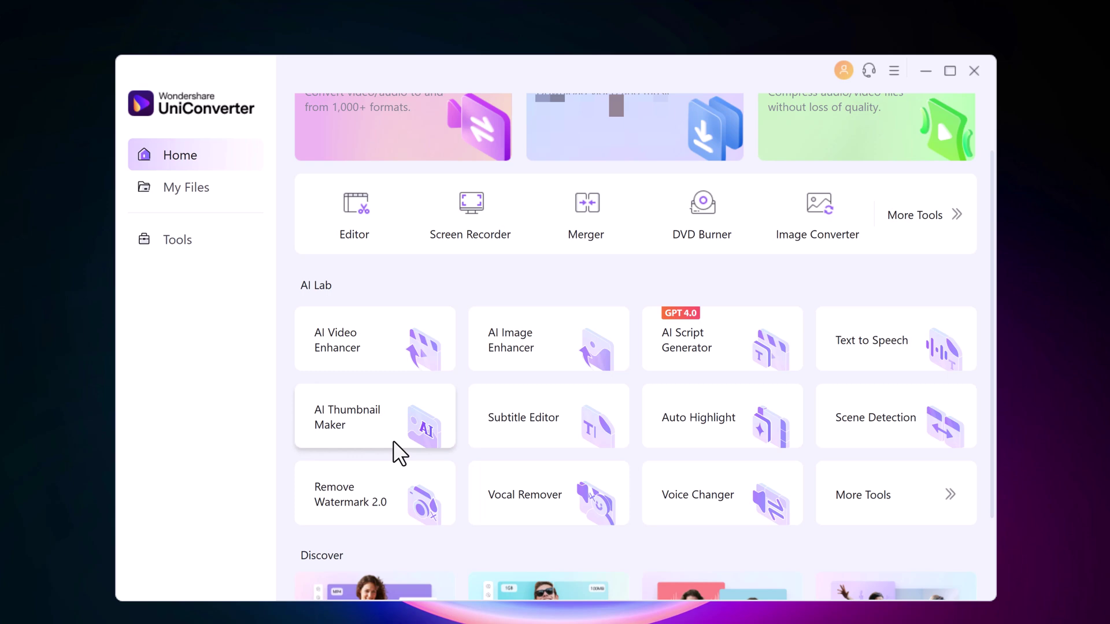
pyautogui.scroll(-3, 393, 442)
pyautogui.scroll(4, 393, 440)
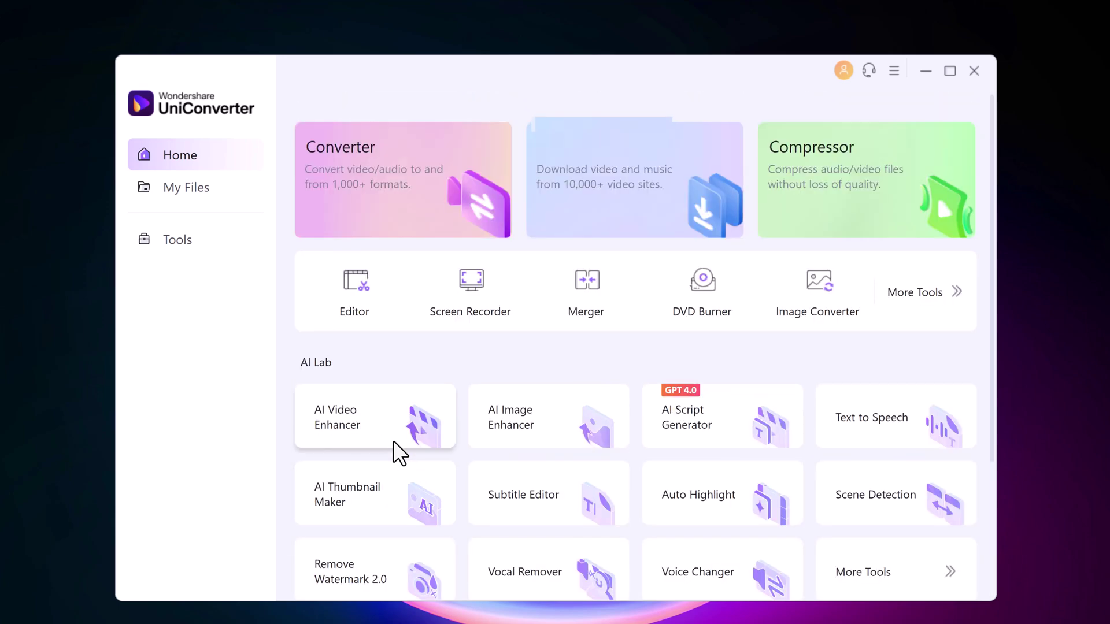
pyautogui.scroll(1, 394, 440)
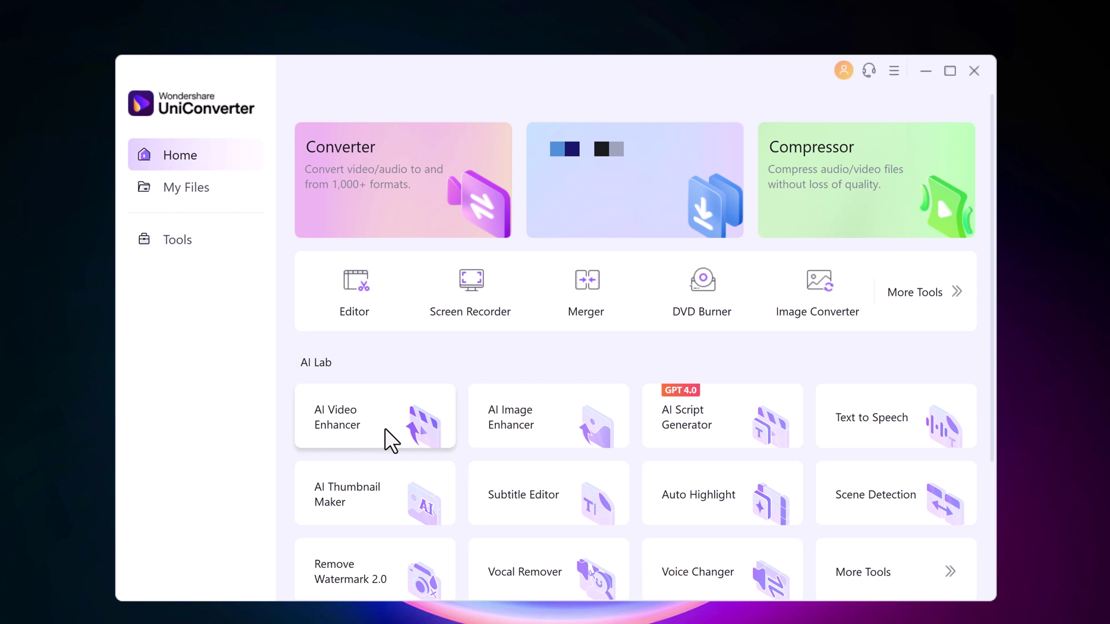
# - Open the AI Video Enhancer and load the 4762700 sample video file
pyautogui.click(384, 429)
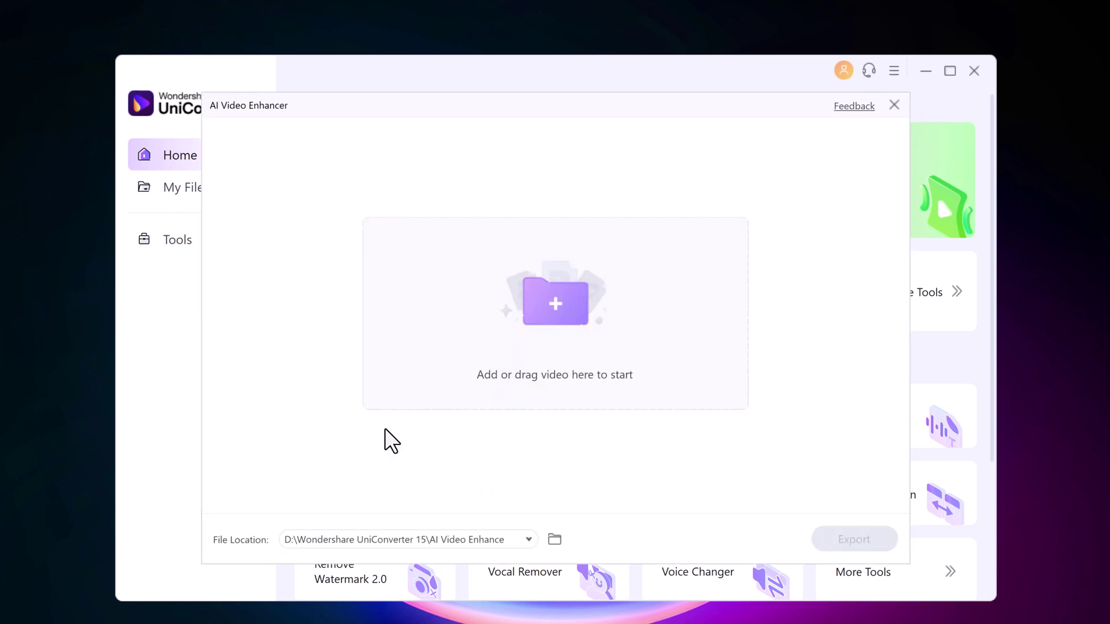
pyautogui.click(557, 330)
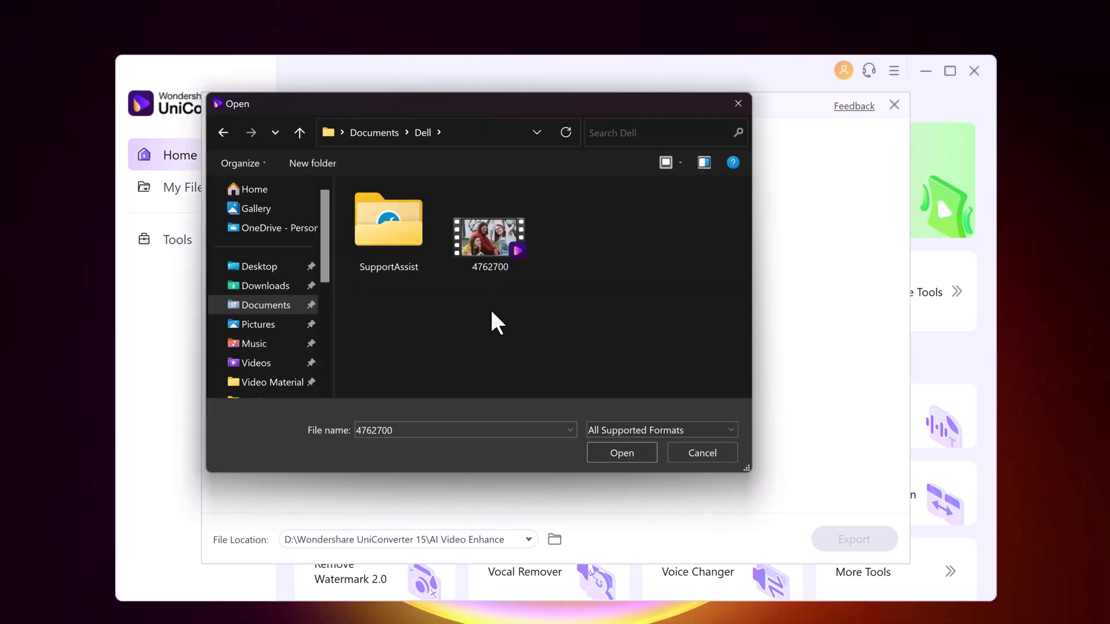
pyautogui.click(494, 246)
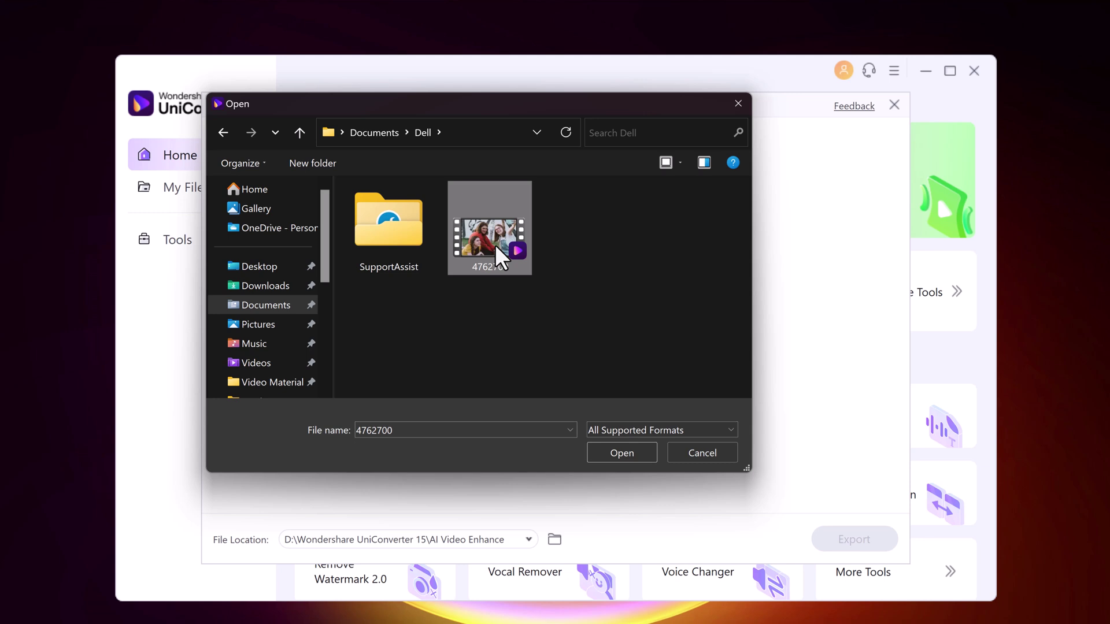
pyautogui.click(602, 453)
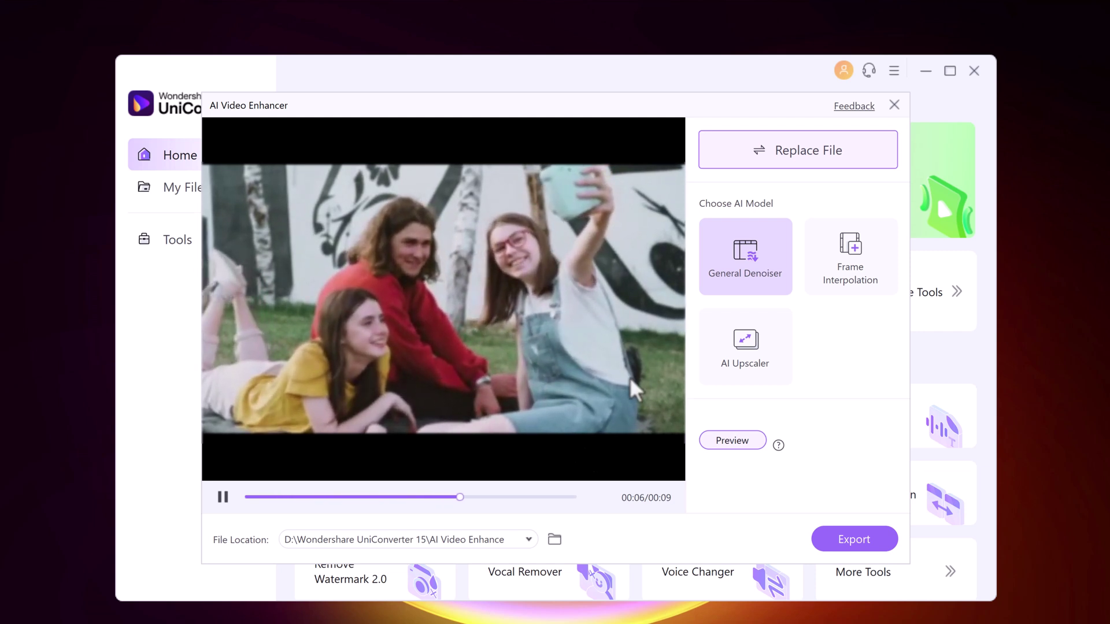
# - Pause the preview at 00:02, look at the AI Upscaler model, then return to General Denoiser
pyautogui.click(747, 286)
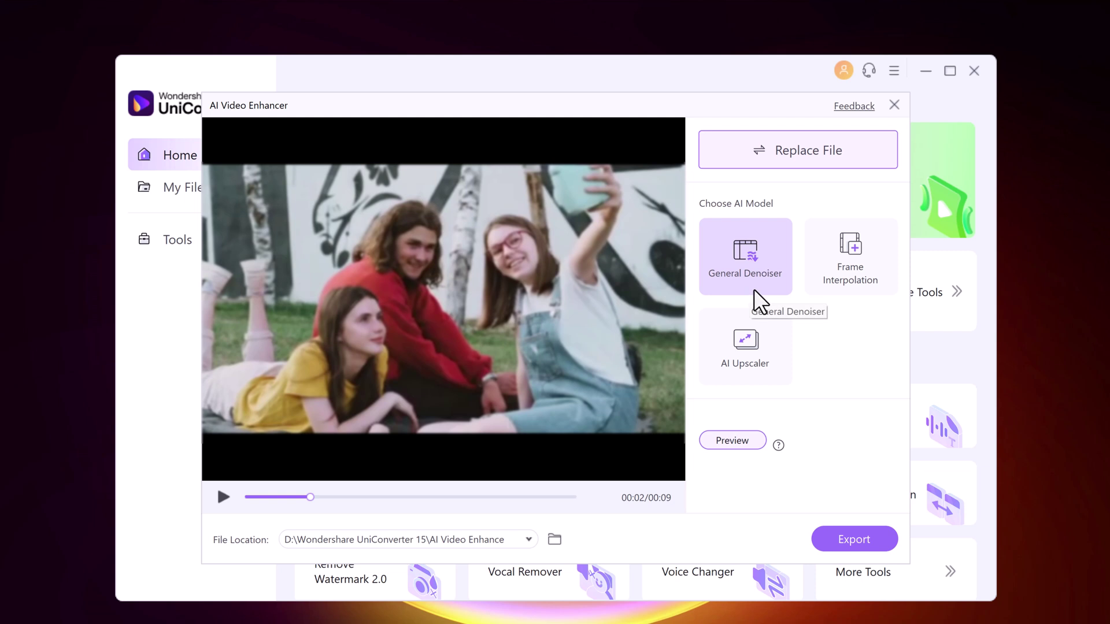
pyautogui.click(740, 376)
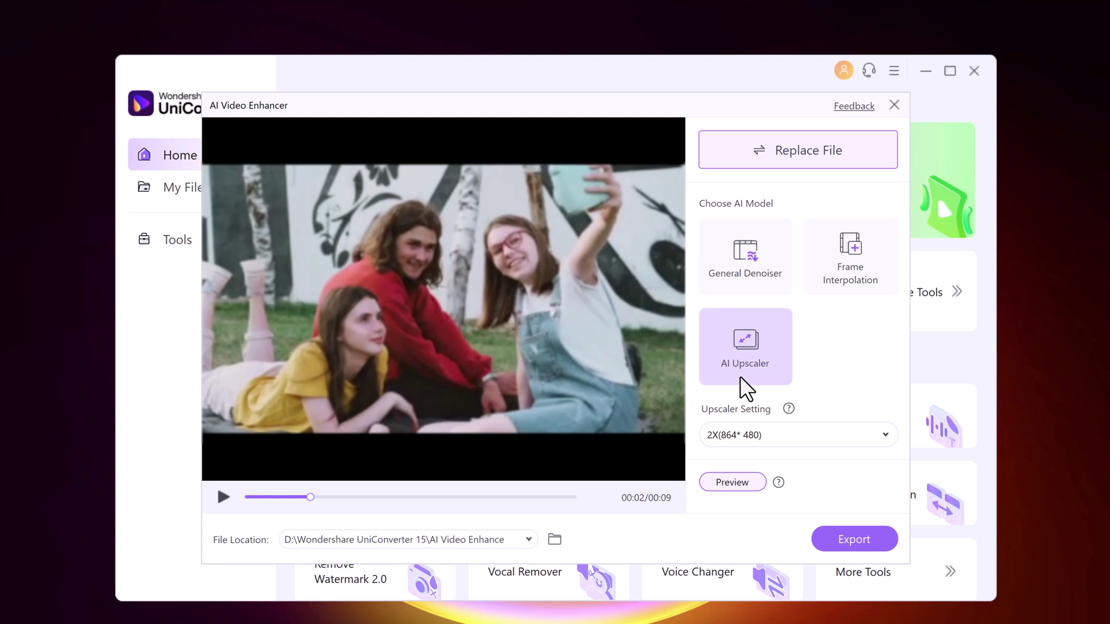
pyautogui.click(748, 286)
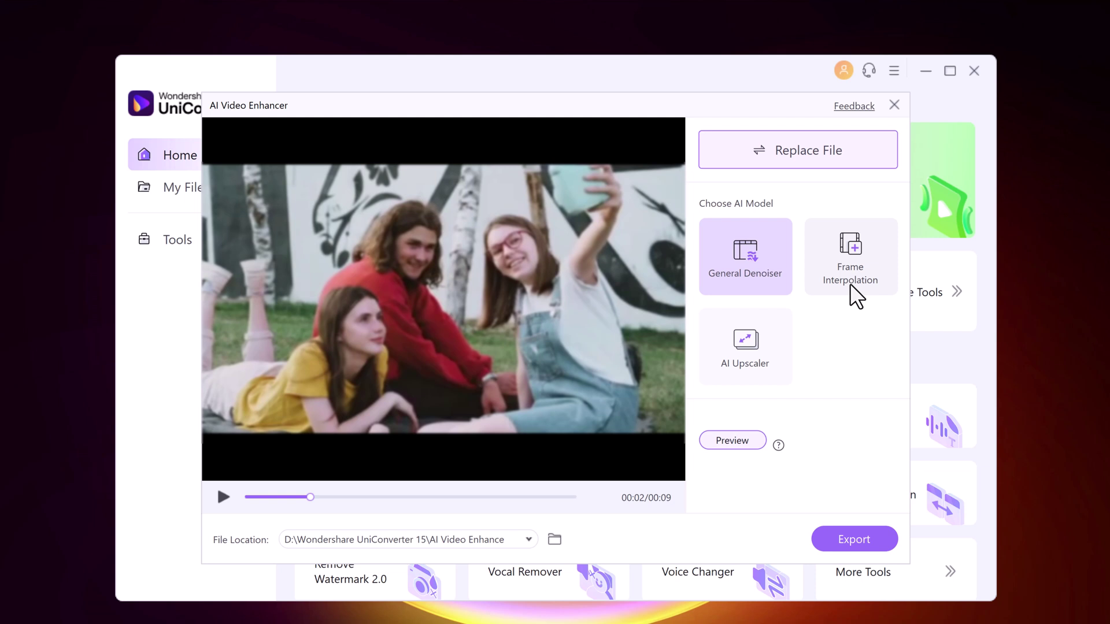
# - Apply the AI Upscaler model at 4X (1728*960) to the video and export it
pyautogui.click(742, 375)
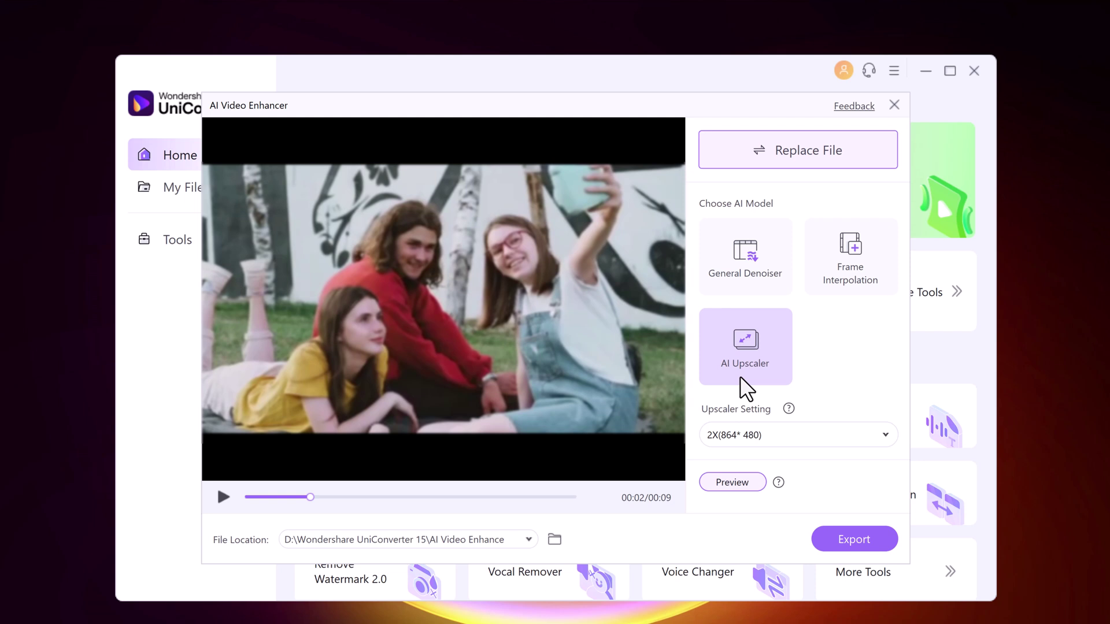
pyautogui.click(880, 435)
pyautogui.click(854, 487)
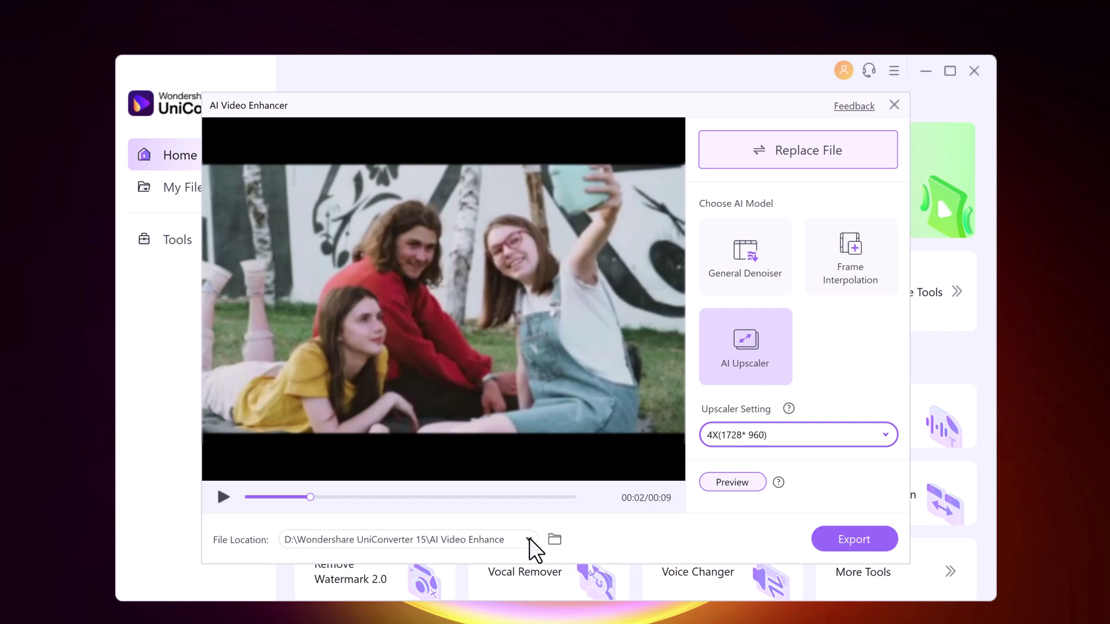
pyautogui.click(859, 538)
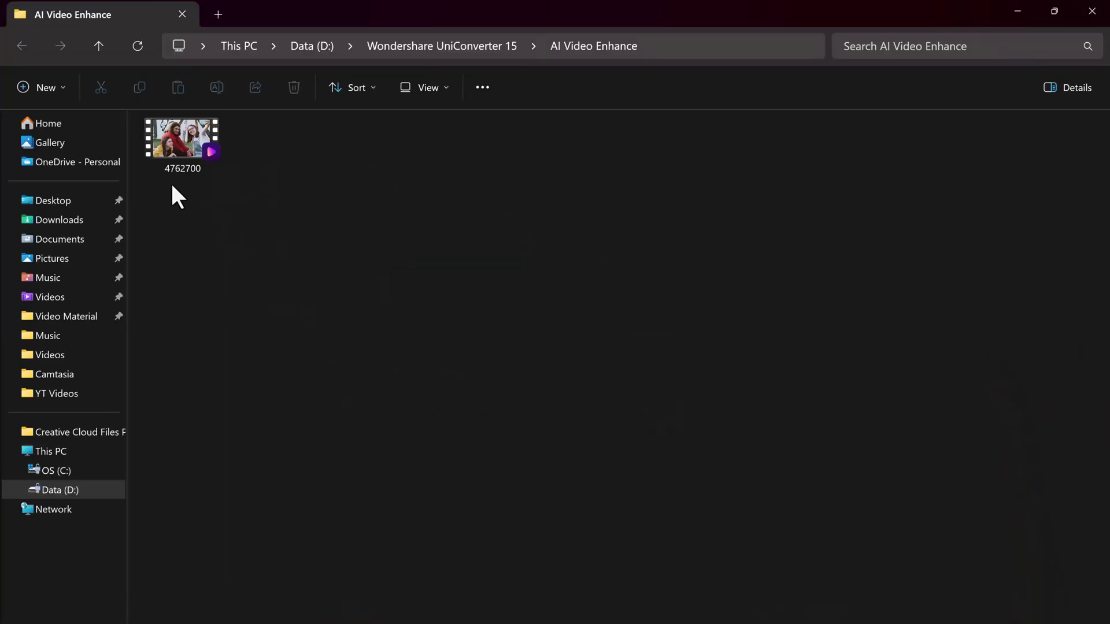
# - Play the exported 4762700 video from the AI Video Enhance folder, then close the player
pyautogui.doubleClick(182, 142)
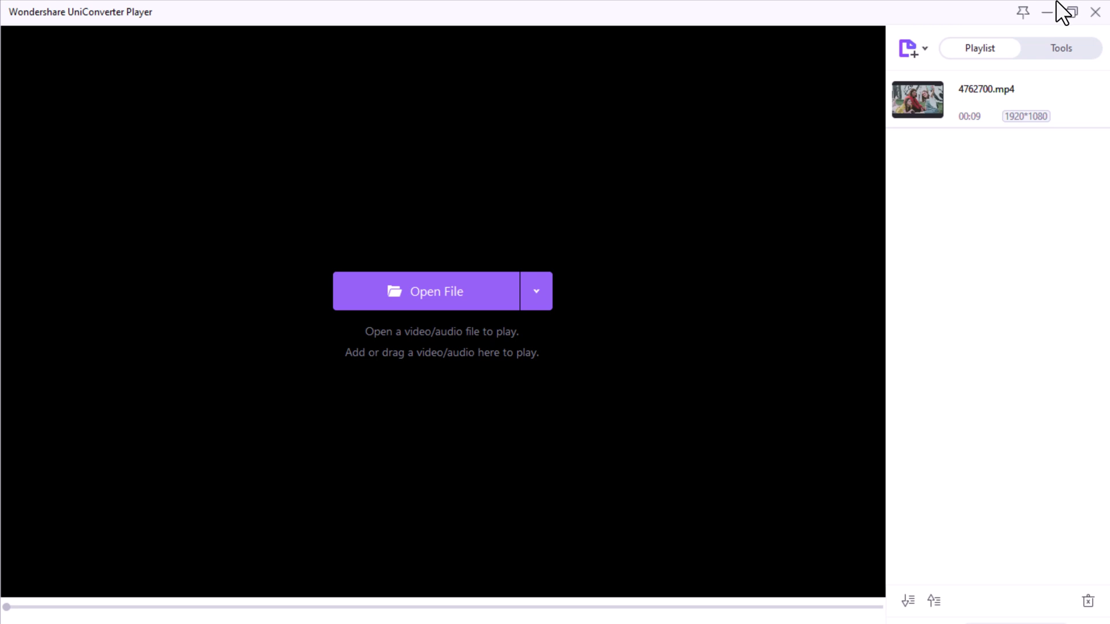
pyautogui.click(1095, 12)
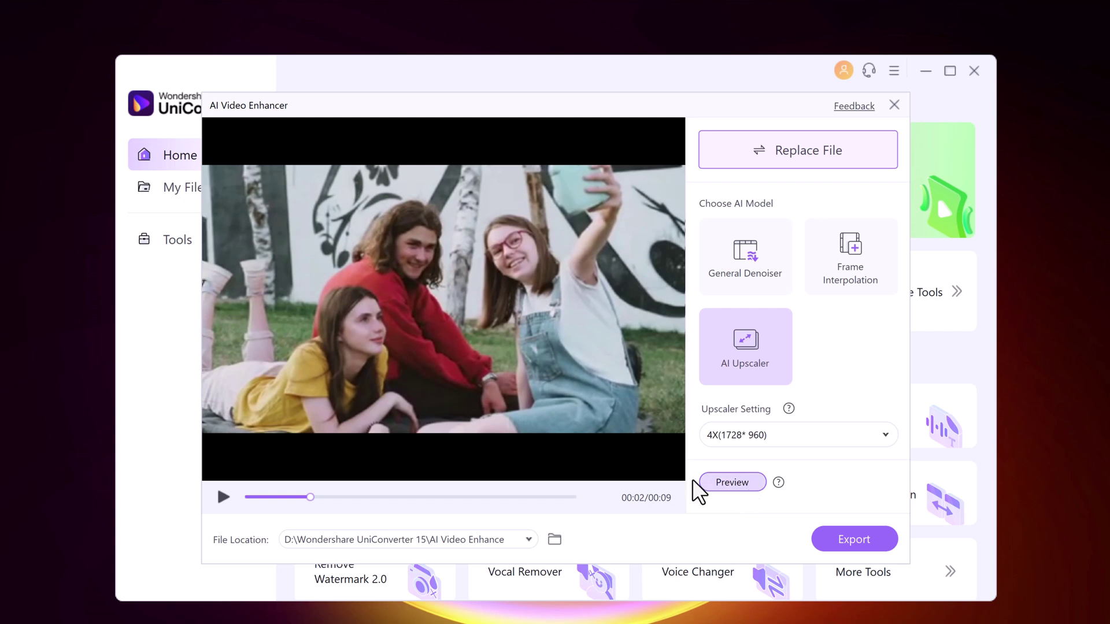
# - Reselect General Denoiser and close the AI Video Enhancer
pyautogui.click(717, 271)
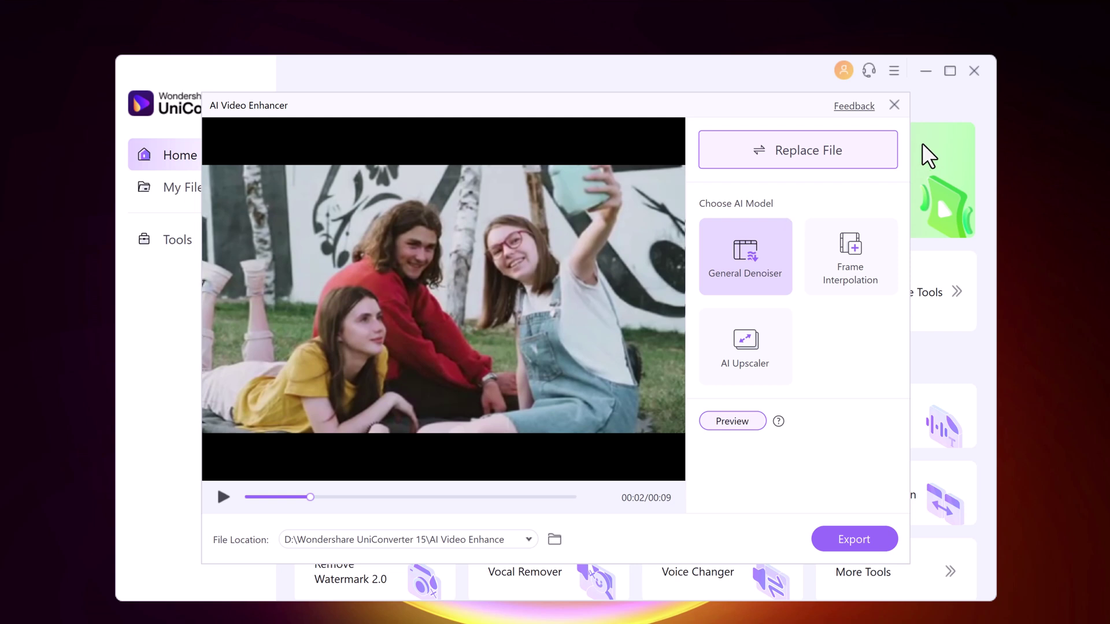
pyautogui.click(894, 105)
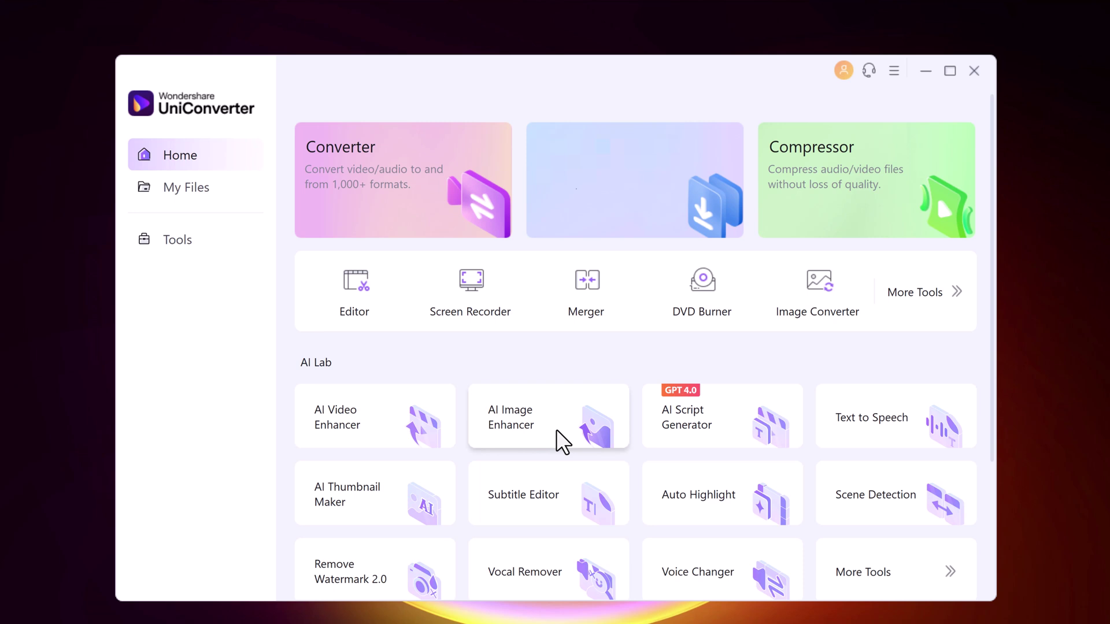
# - Load the A blue lady photo into AI Image Enhancer and frame her face and jacket in the previews
pyautogui.click(525, 443)
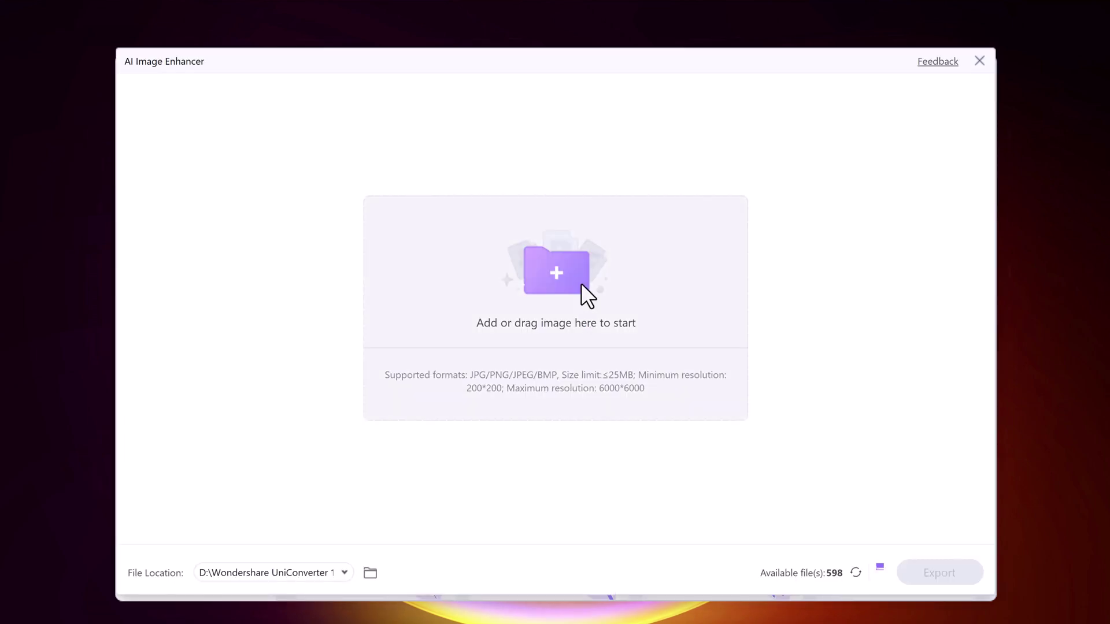
pyautogui.click(580, 282)
pyautogui.scroll(-2, 578, 295)
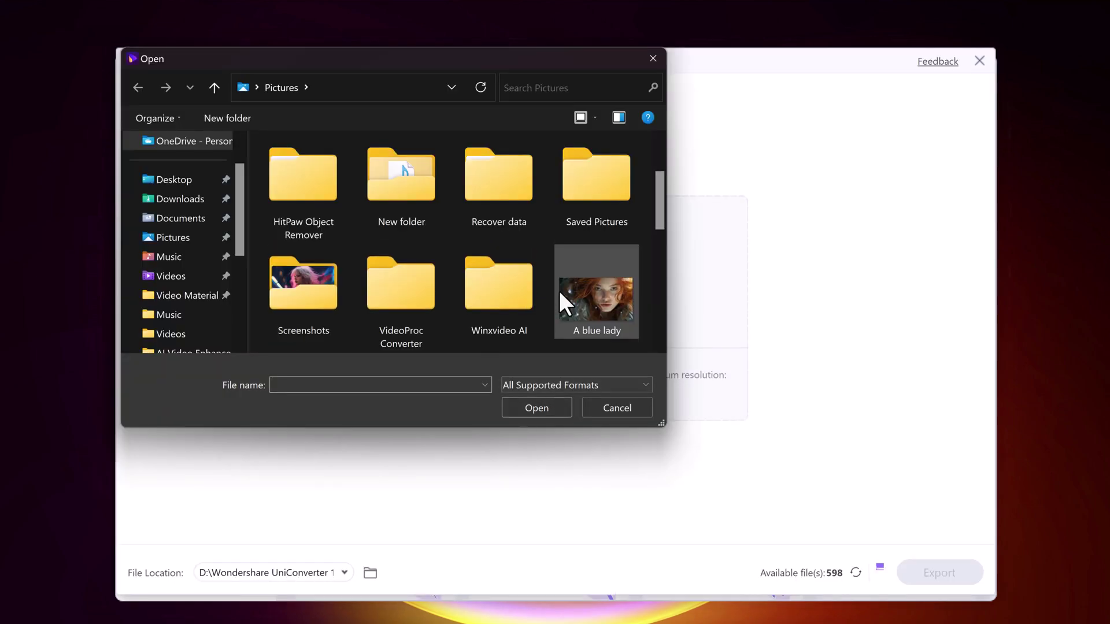
pyautogui.doubleClick(596, 303)
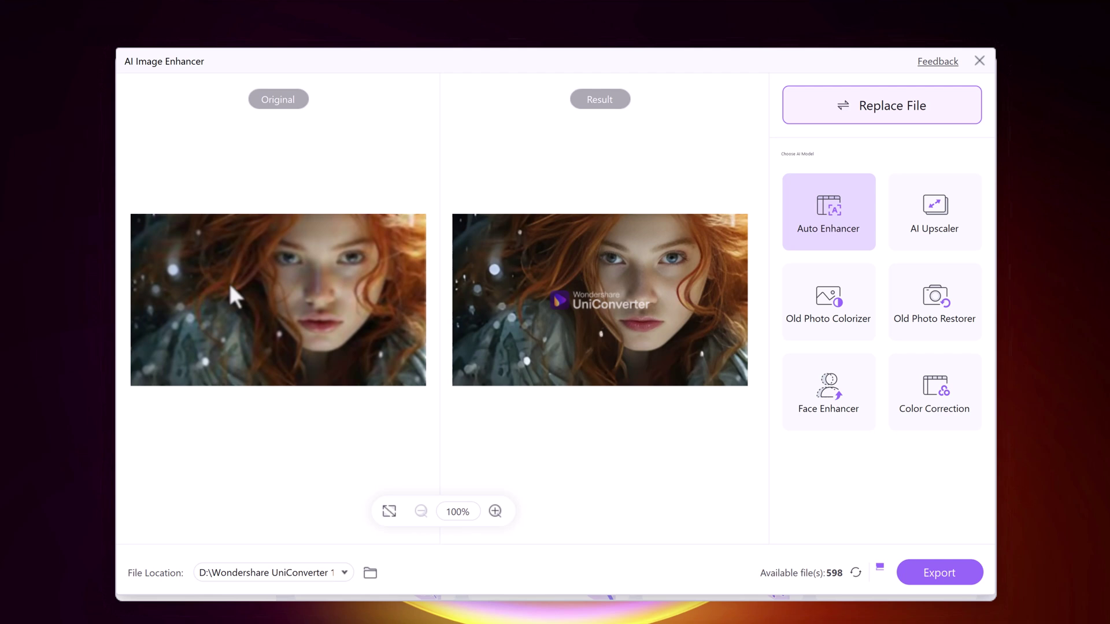
pyautogui.scroll(7, 235, 282)
pyautogui.scroll(2, 317, 283)
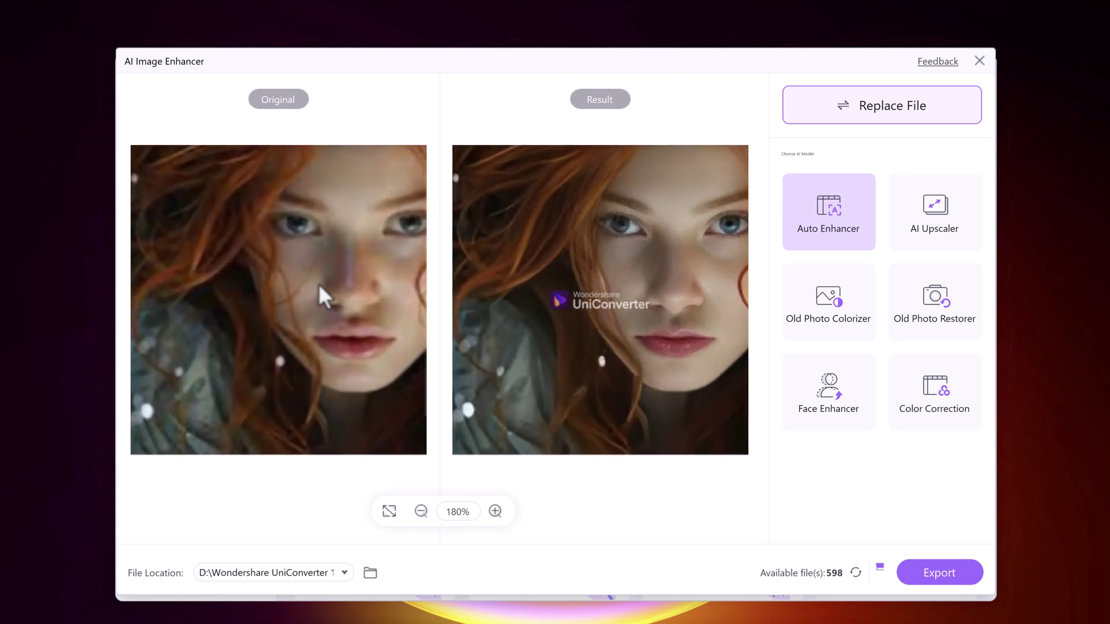
pyautogui.moveTo(695, 336); pyautogui.dragTo(627, 350)
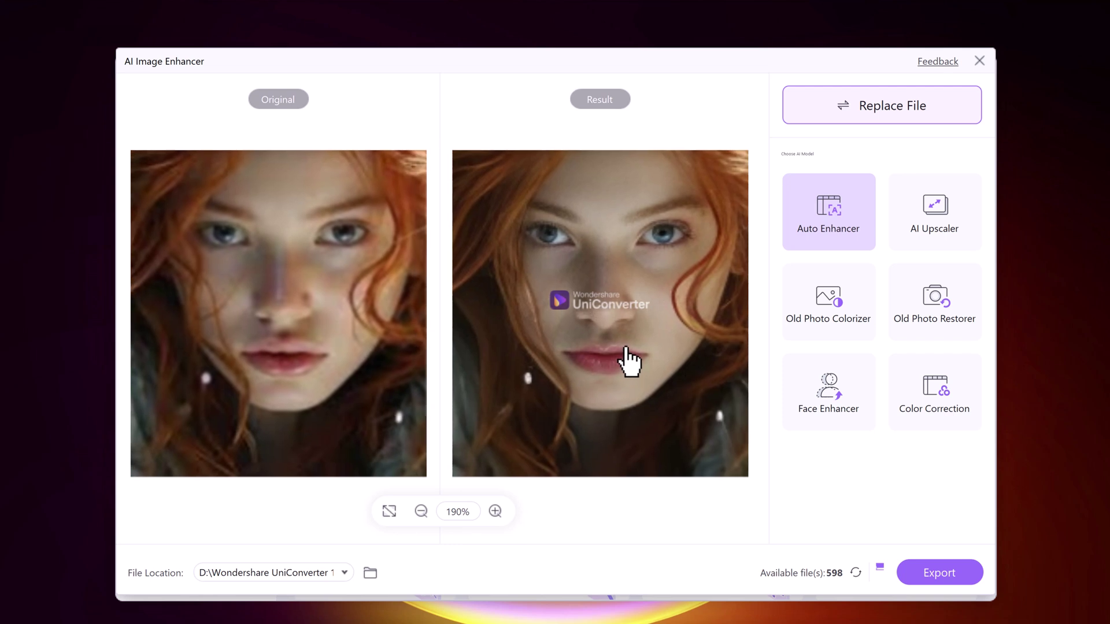
pyautogui.moveTo(486, 278); pyautogui.dragTo(626, 343)
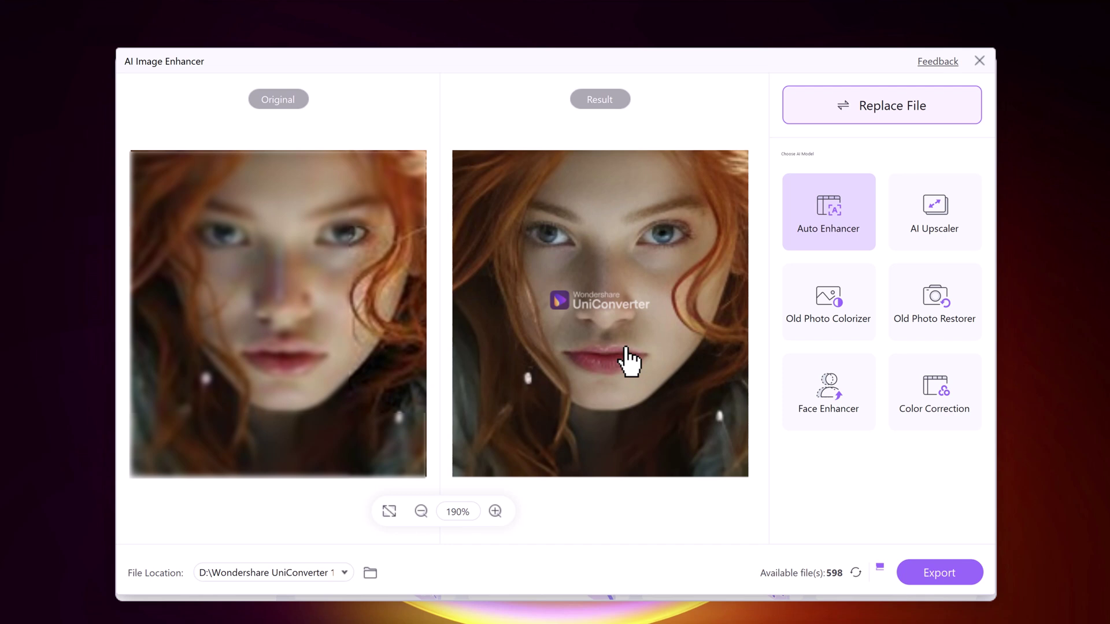
# - Switch the portrait to the AI Upscaler model at 4X (1380 * 804), confirming the change
pyautogui.click(919, 229)
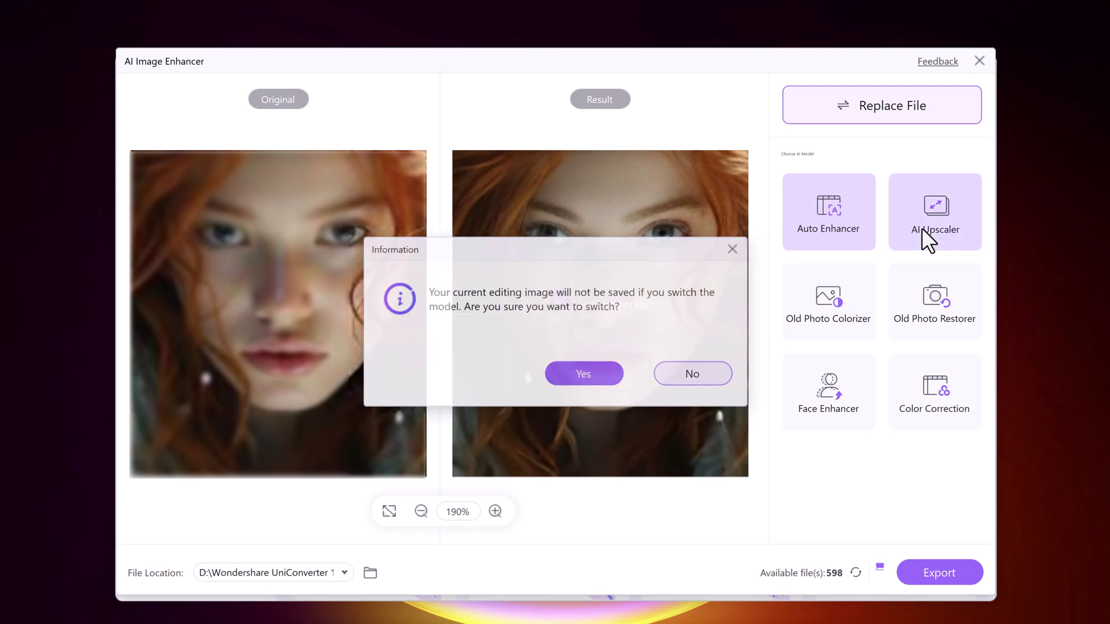
pyautogui.click(569, 371)
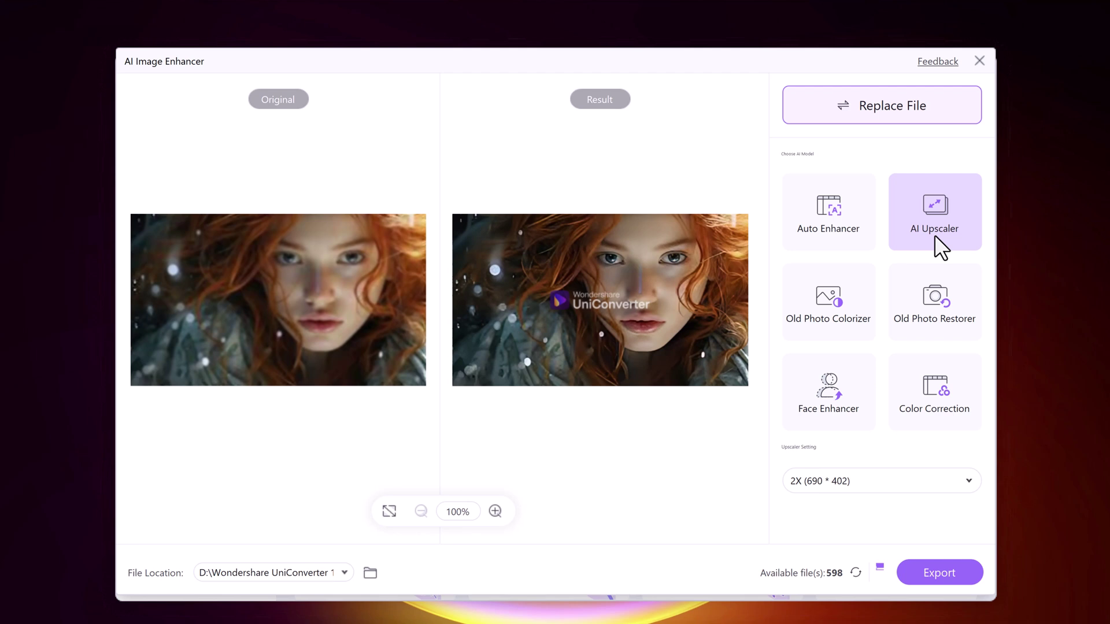
pyautogui.scroll(3, 677, 289)
pyautogui.moveTo(655, 296); pyautogui.dragTo(612, 307)
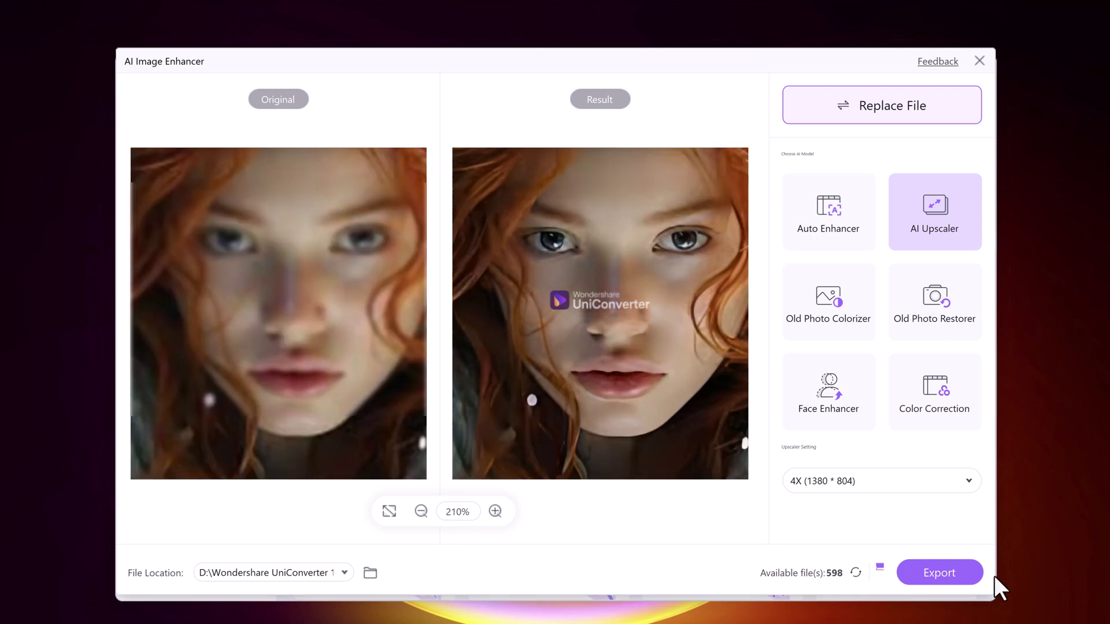
# - Export the upscaled portrait, select A blue lady in the Image Enhance folder, and minimize it
pyautogui.click(958, 573)
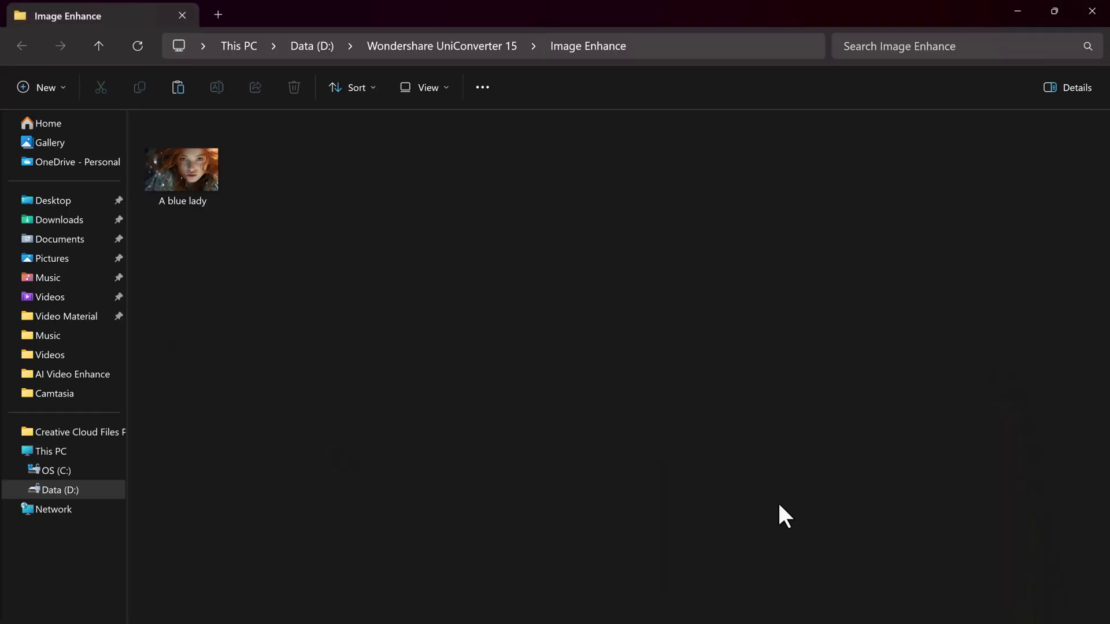
pyautogui.click(178, 188)
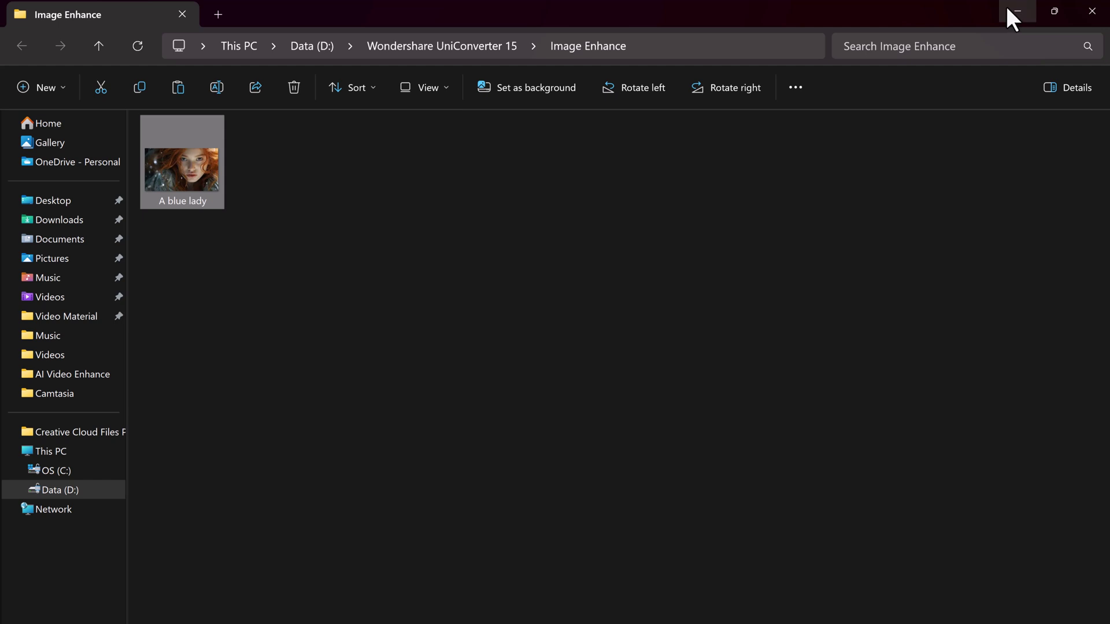
pyautogui.click(1009, 9)
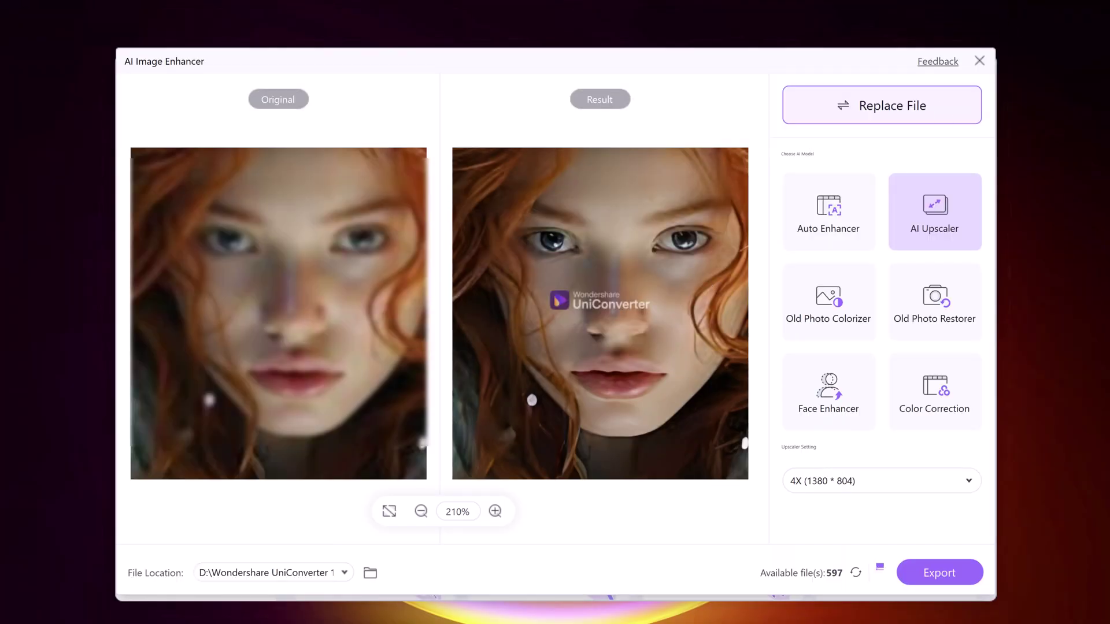
pyautogui.scroll(5, 667, 315)
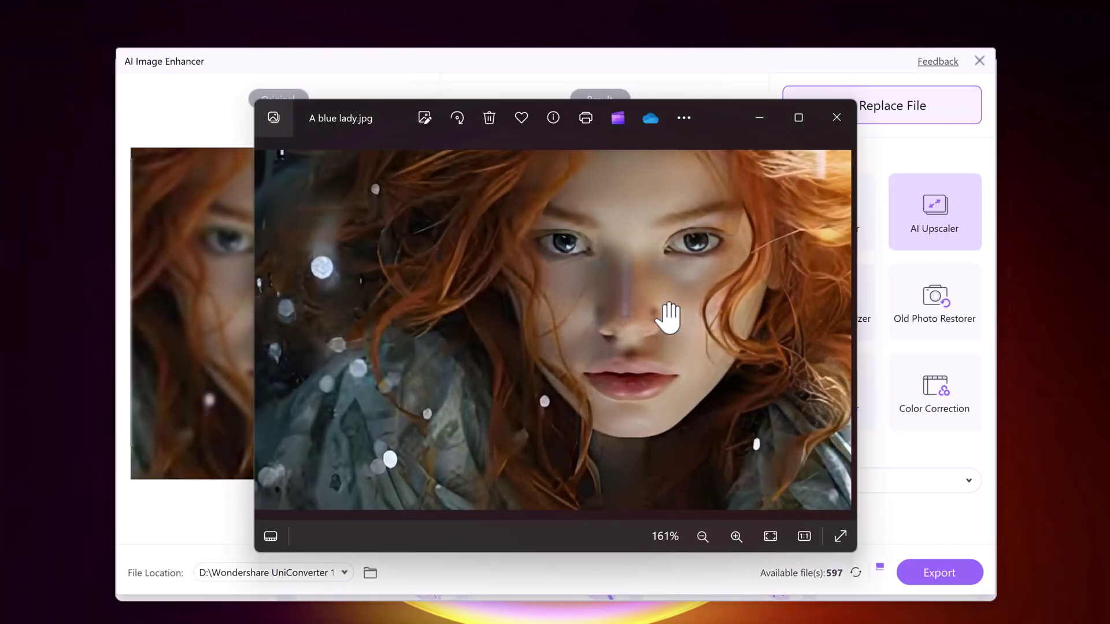
pyautogui.scroll(-4, 696, 307)
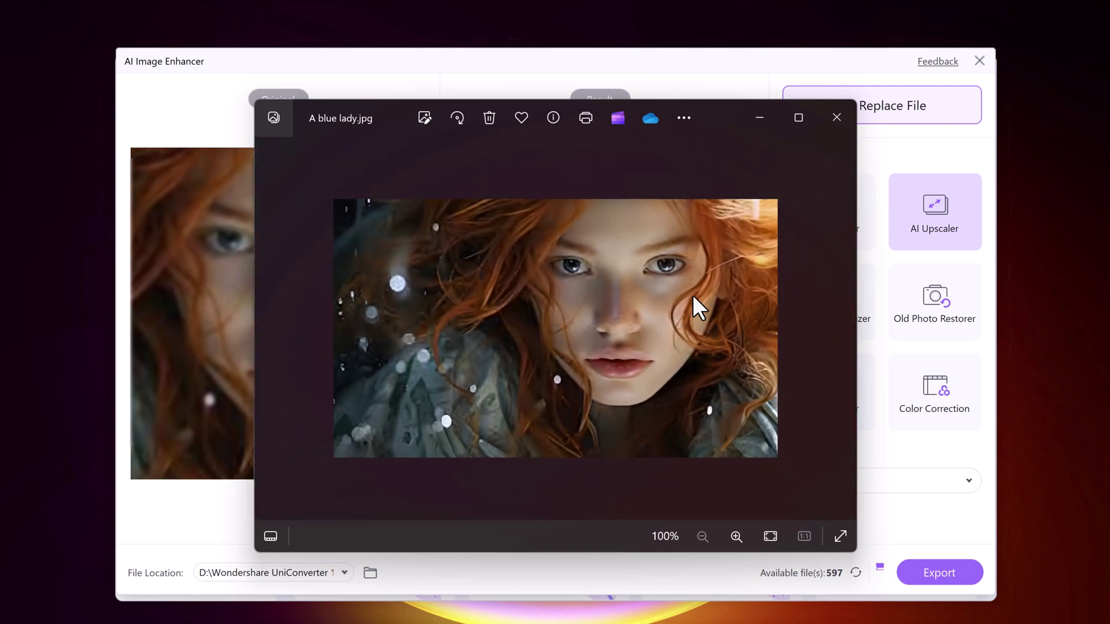
pyautogui.scroll(1, 692, 296)
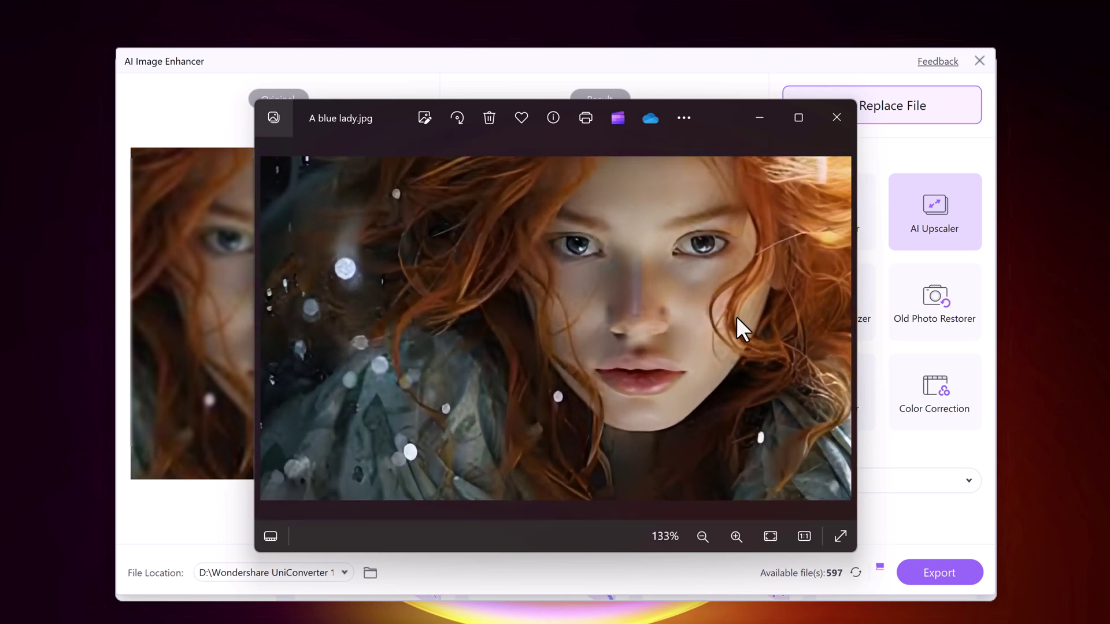
pyautogui.hotkey('alt', 'F4')
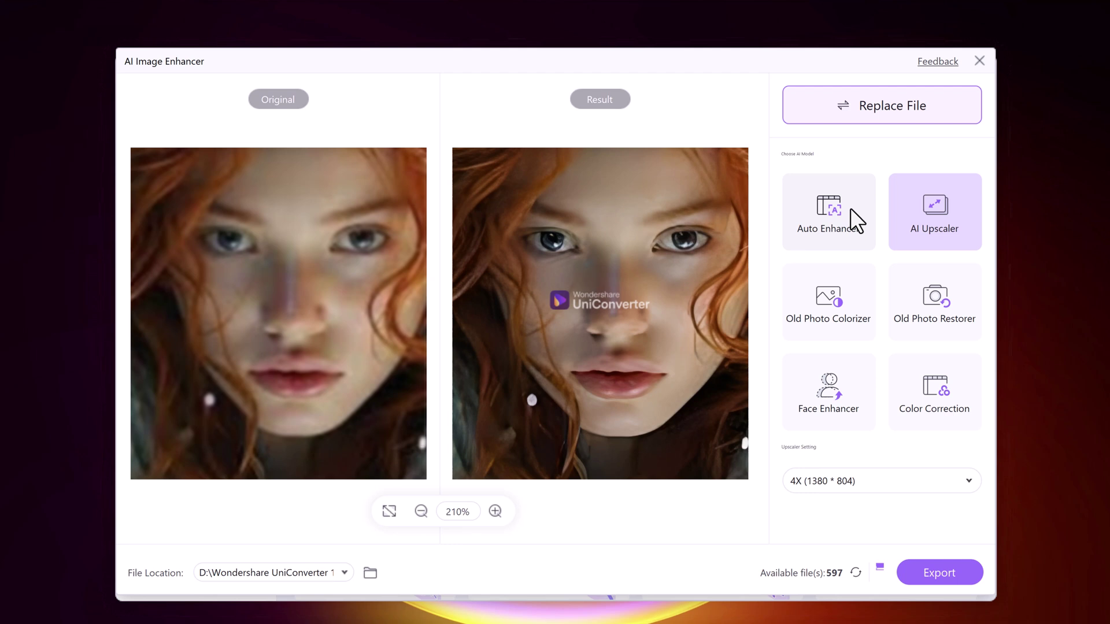